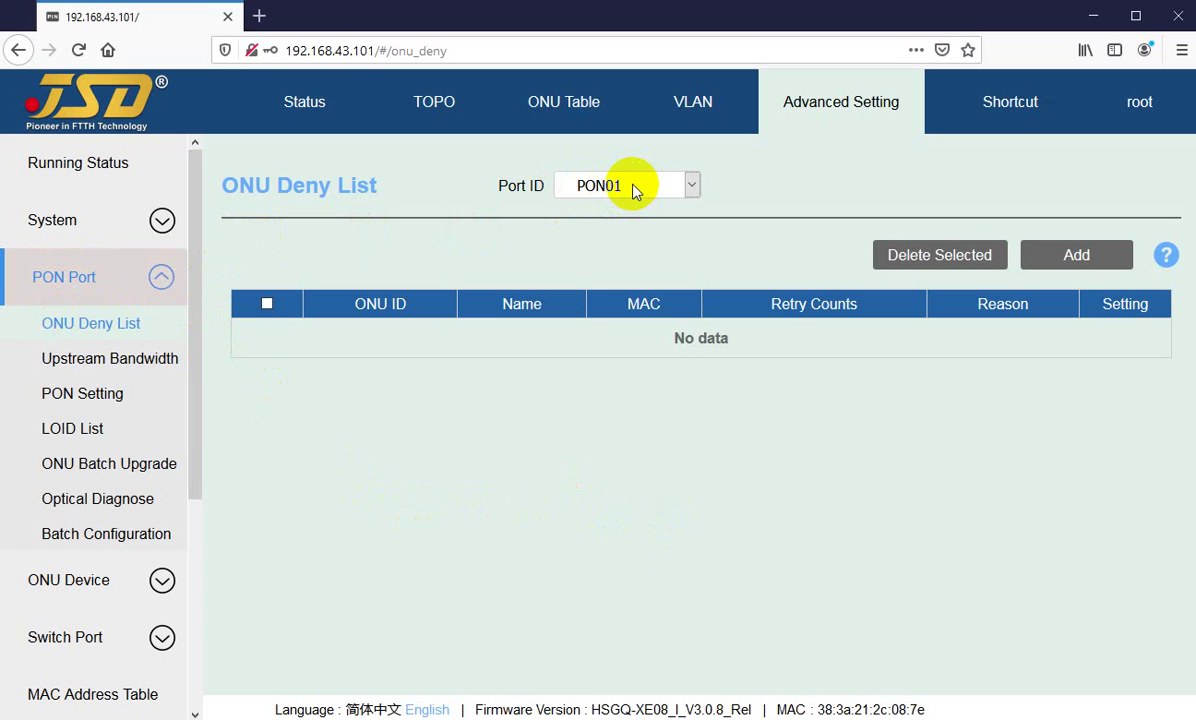
# Check the ONU deny list of port PON02 and return to port PON01.
pyautogui.click(633, 190)
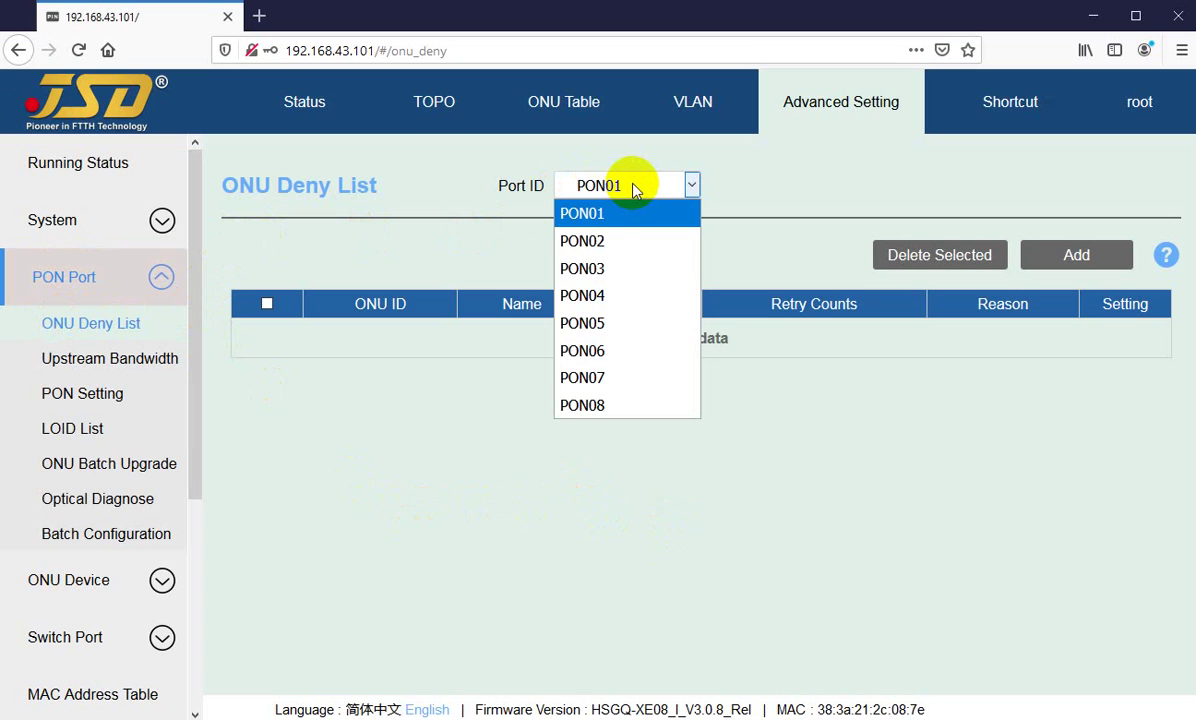
pyautogui.click(615, 210)
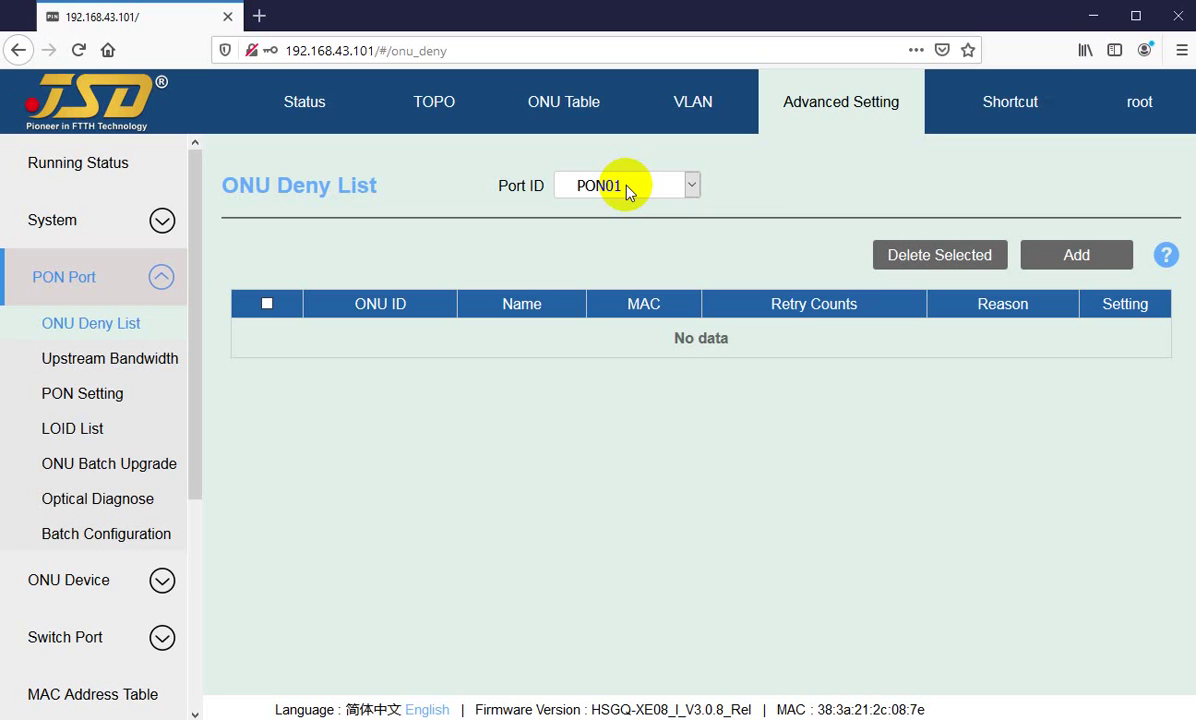
pyautogui.click(628, 189)
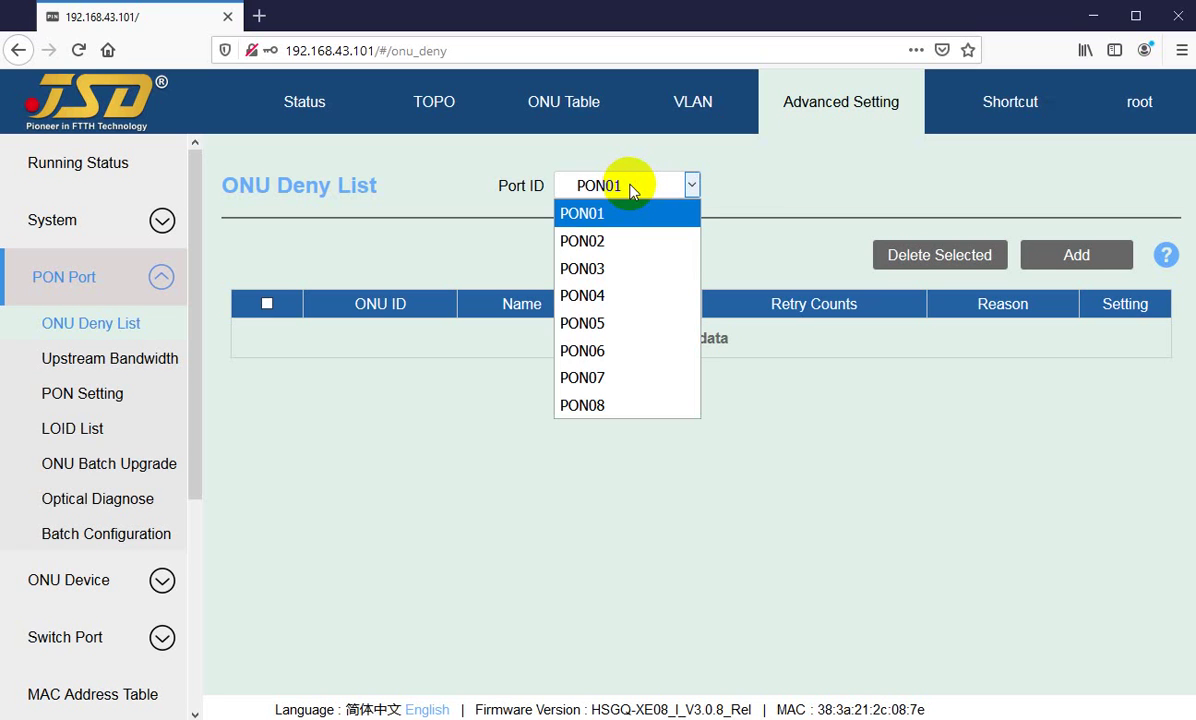
pyautogui.click(584, 241)
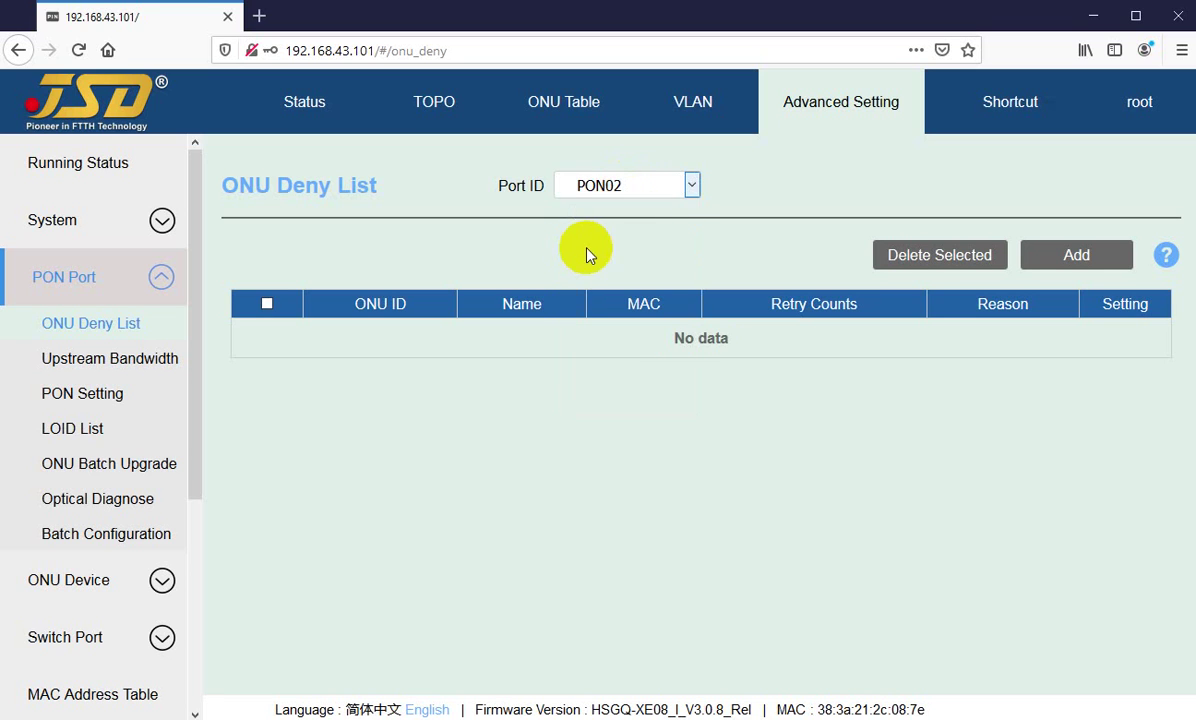
pyautogui.click(609, 184)
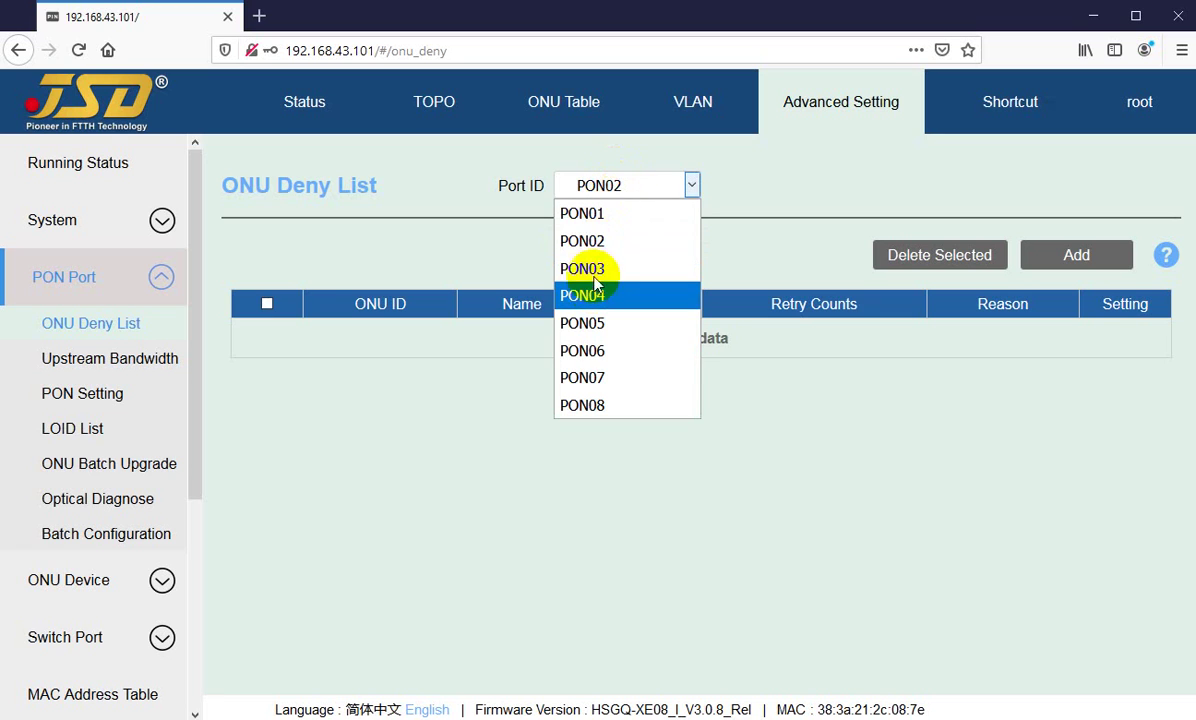
pyautogui.click(594, 222)
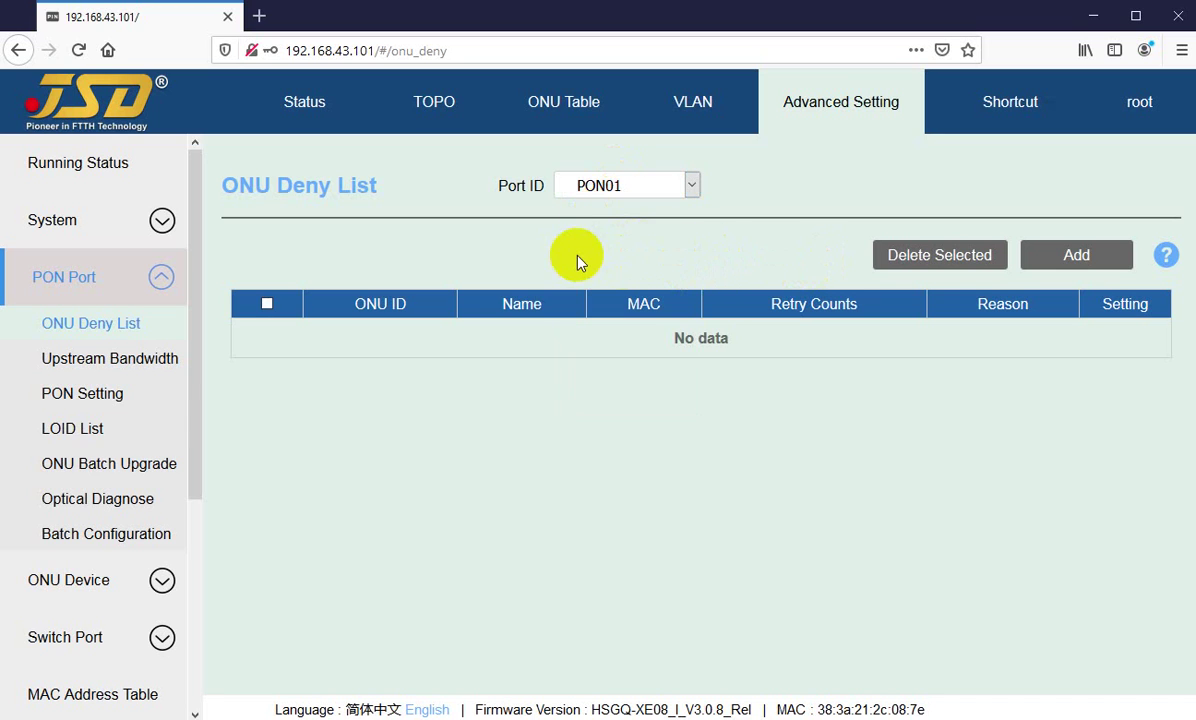
# Add an ONU with MAC 9c:28:ef:c1:6c:4b and description "Low power" to the PON01 deny list.
pyautogui.click(1075, 257)
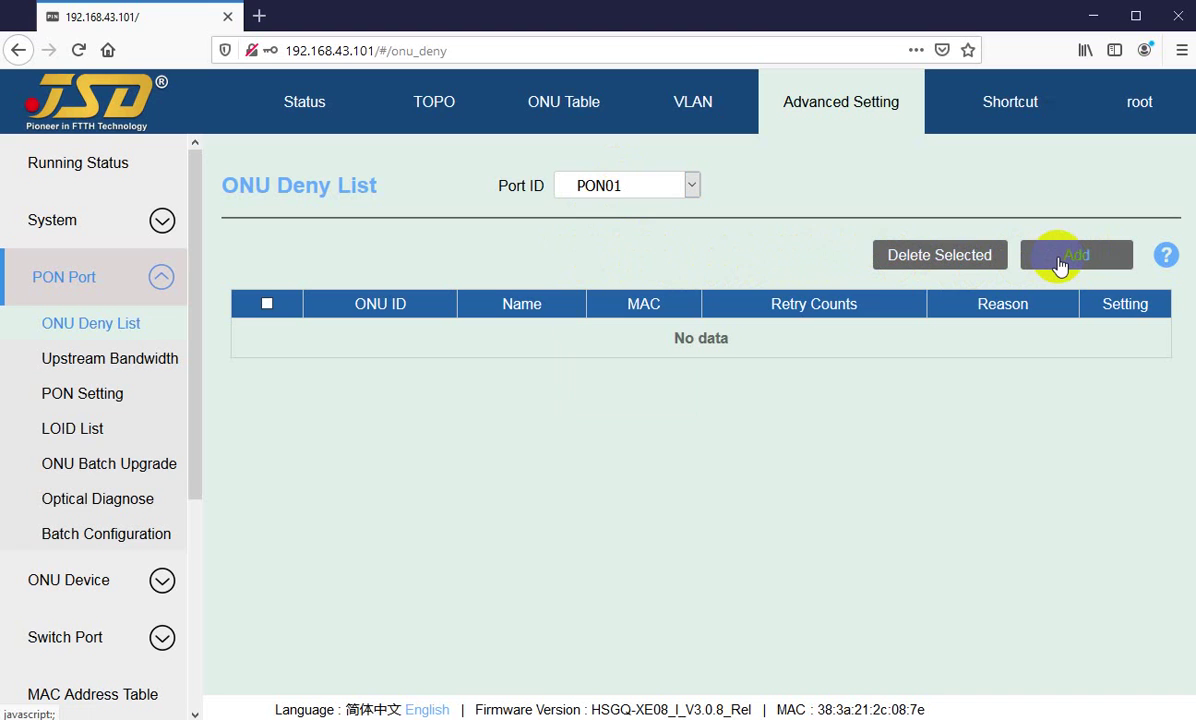
pyautogui.click(1062, 264)
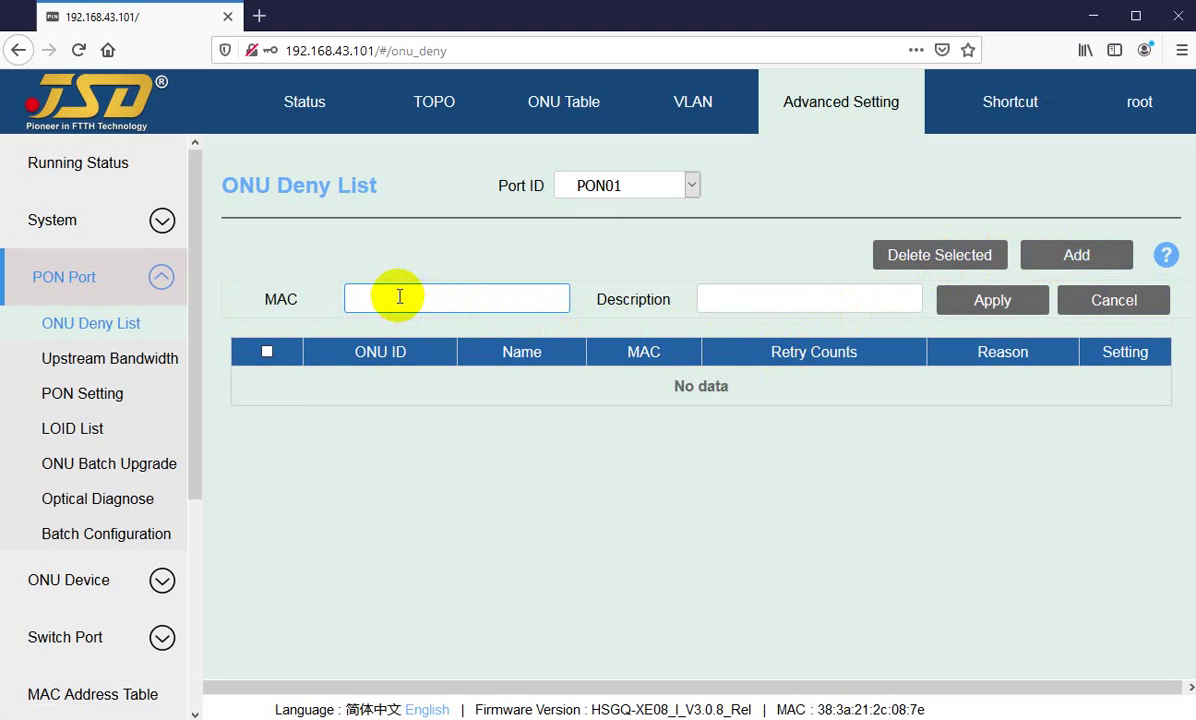
pyautogui.write('9c:28:ef:c1:6c:4')
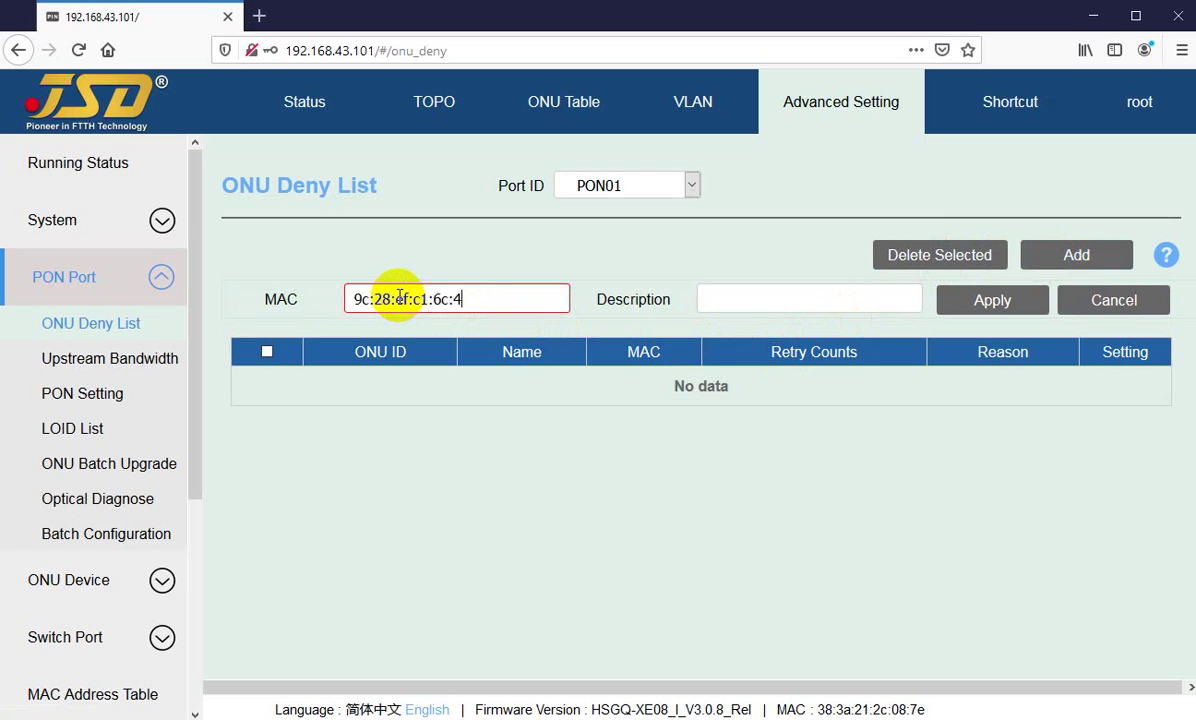
pyautogui.write('b')
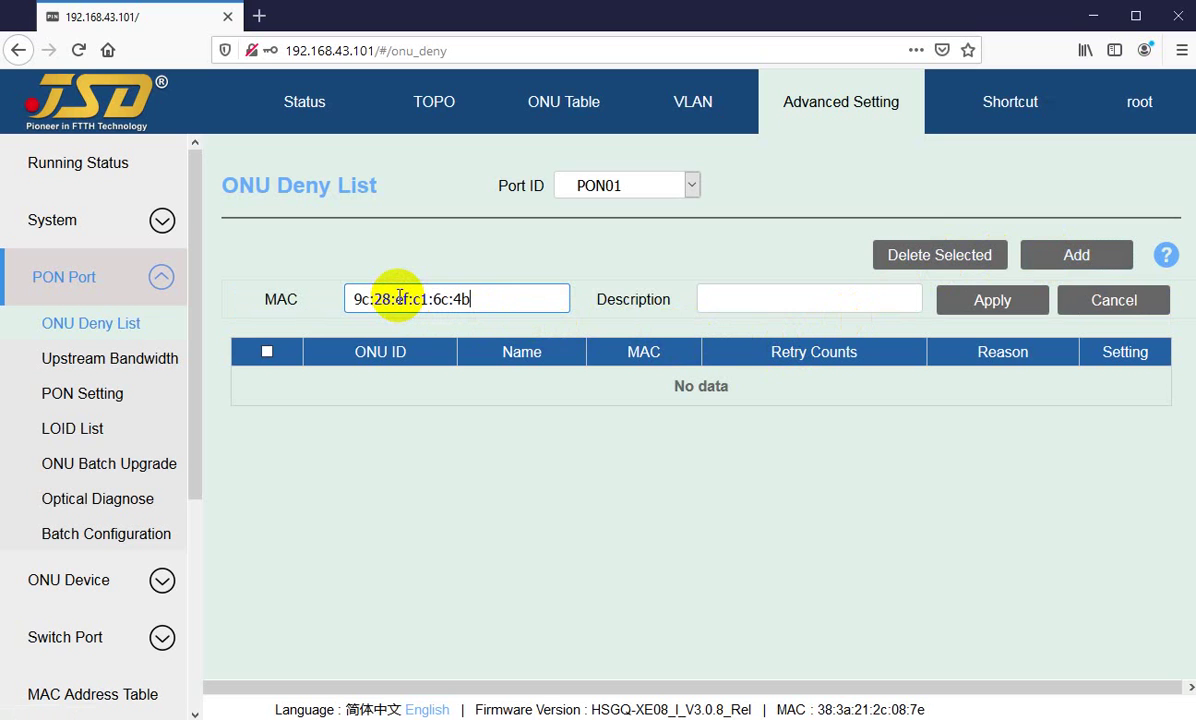
pyautogui.click(443, 299)
pyautogui.tripleClick(443, 299)
pyautogui.hotkey('ctrl', 'c')
pyautogui.click(406, 299)
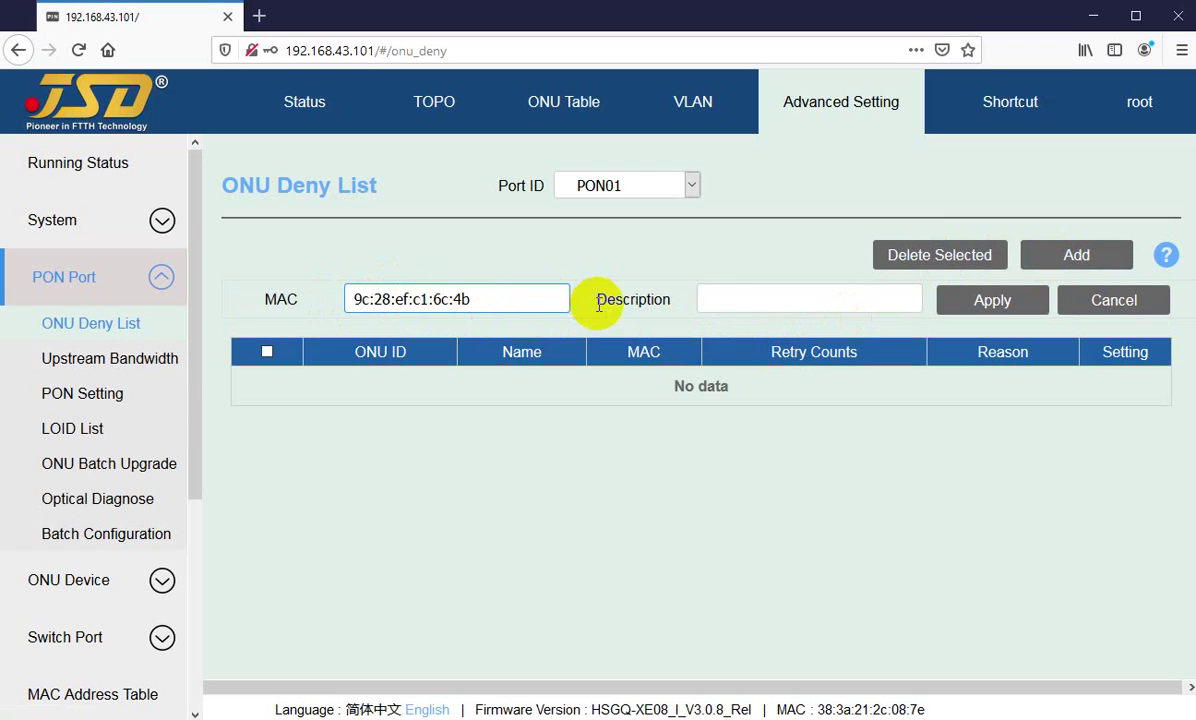
pyautogui.click(722, 299)
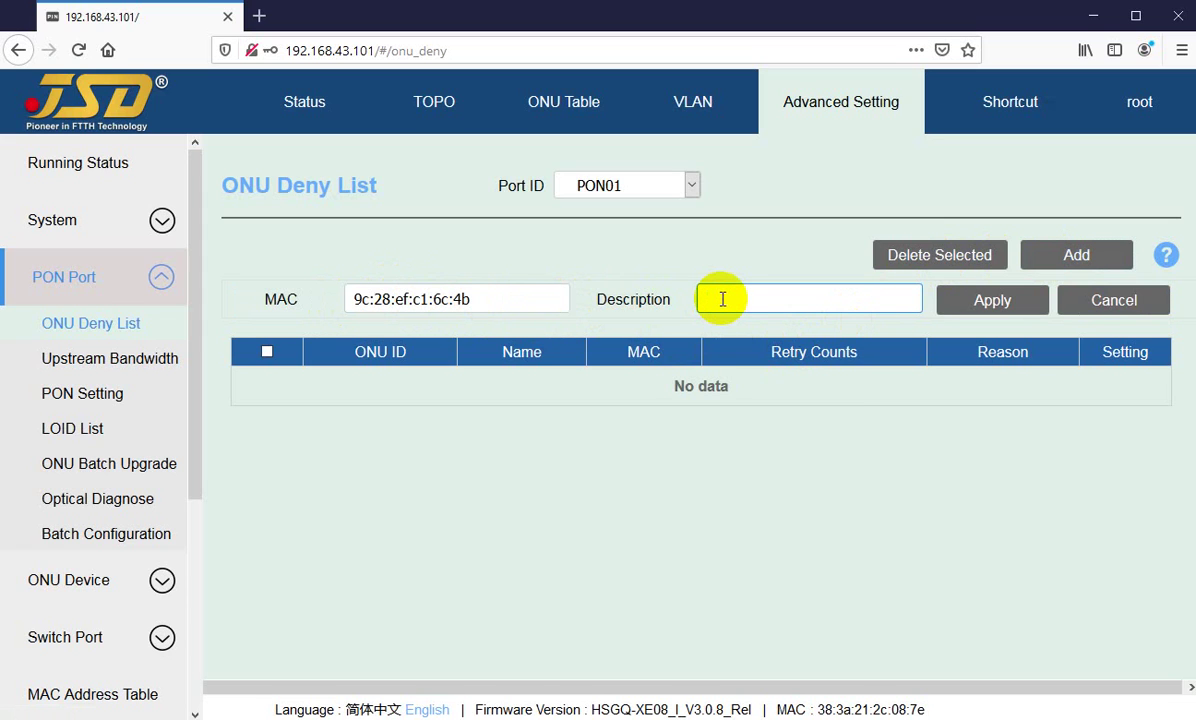
pyautogui.write('Low power')
pyautogui.click(981, 301)
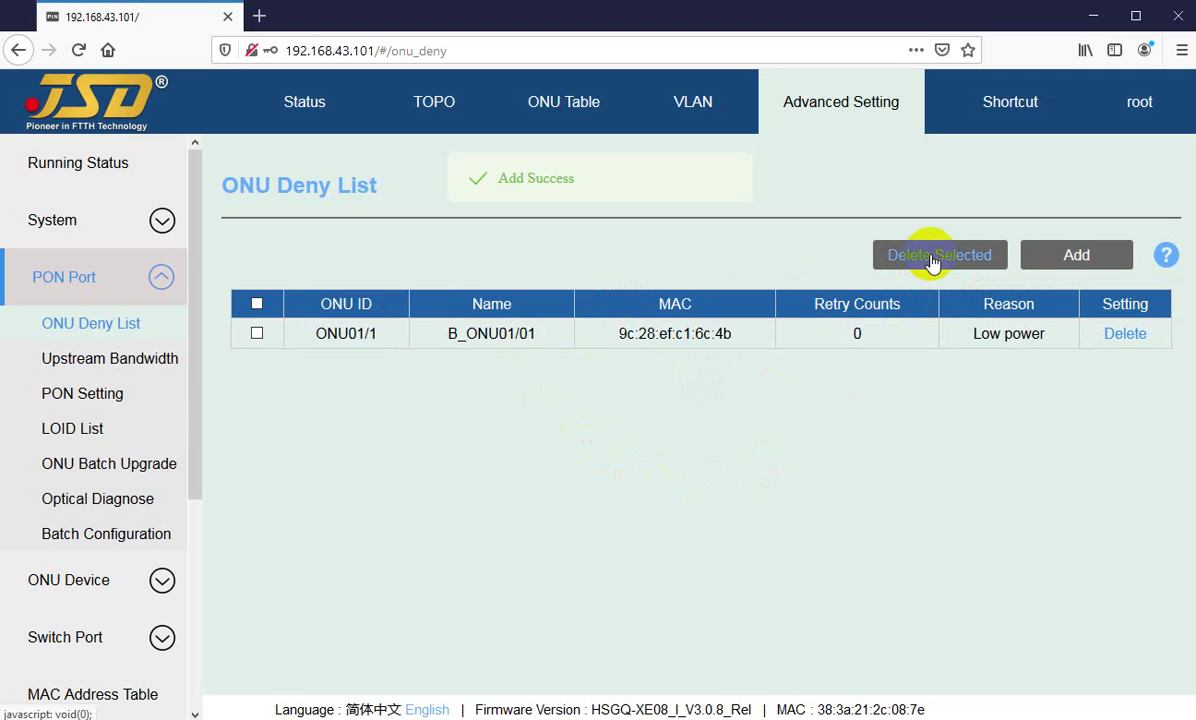
# Add a second ONU with MAC 9c:28:ef:c1:6c:4c and description "Unknown" to the deny list.
pyautogui.click(1052, 262)
pyautogui.click(421, 302)
pyautogui.hotkey('ctrl', 'v')
pyautogui.write('c')
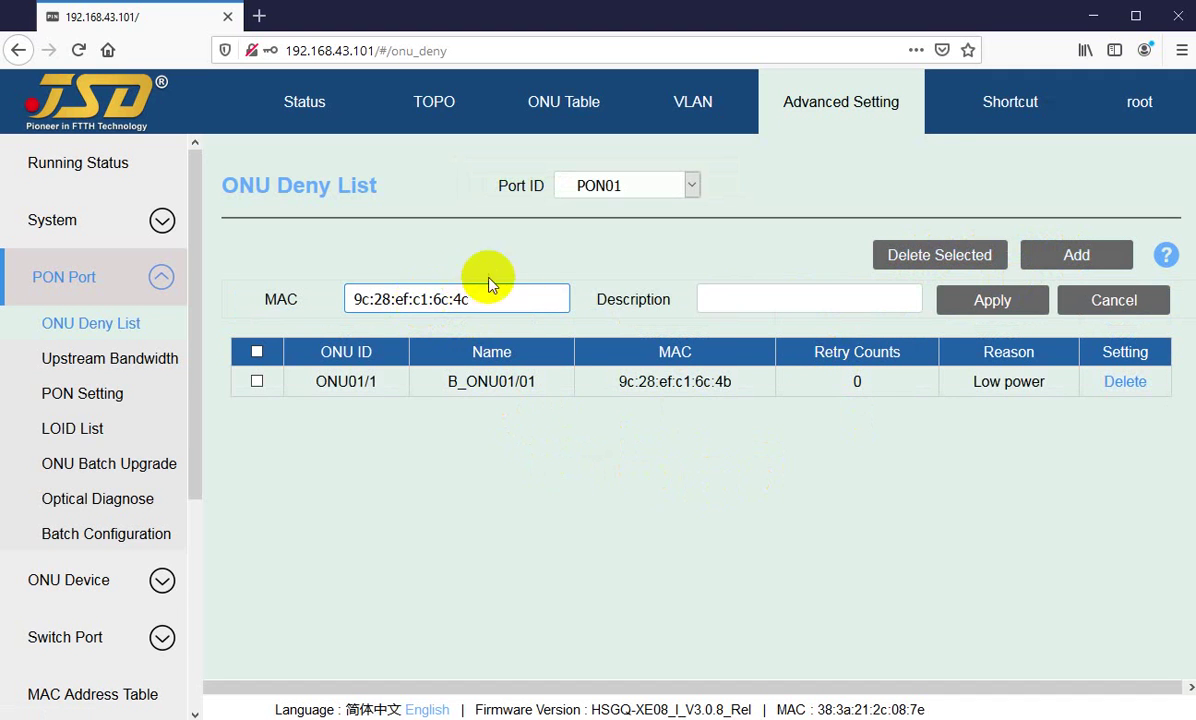
pyautogui.click(737, 302)
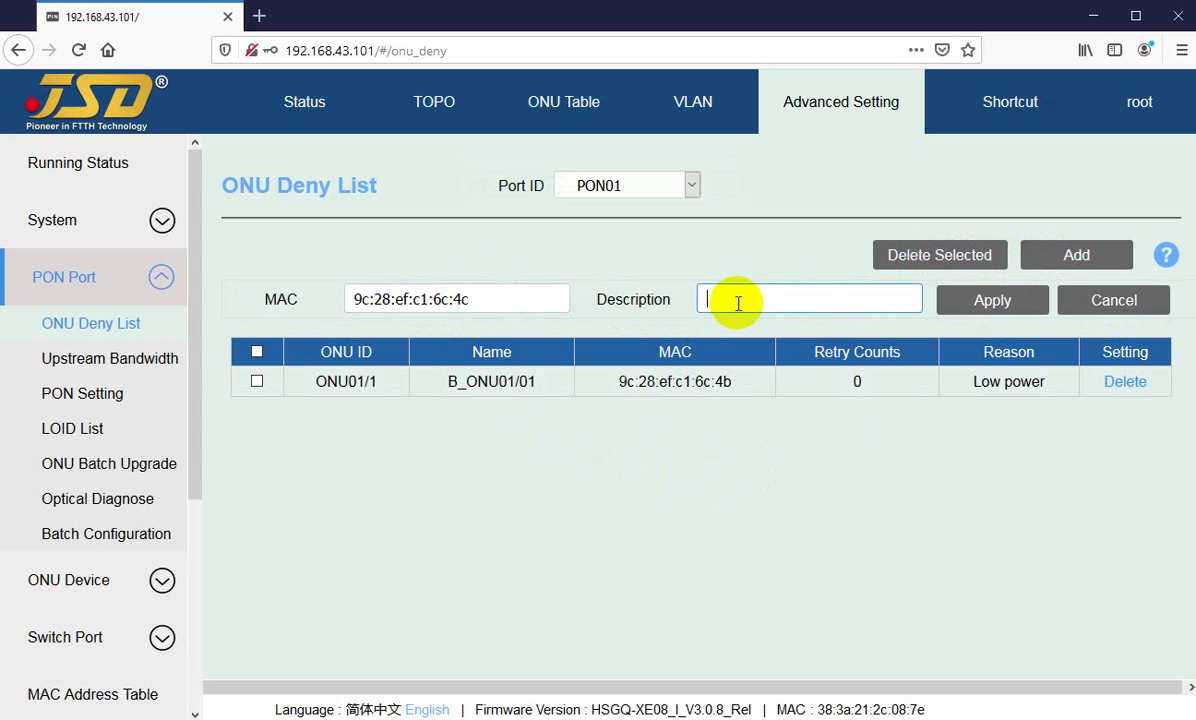
pyautogui.write('Unknown')
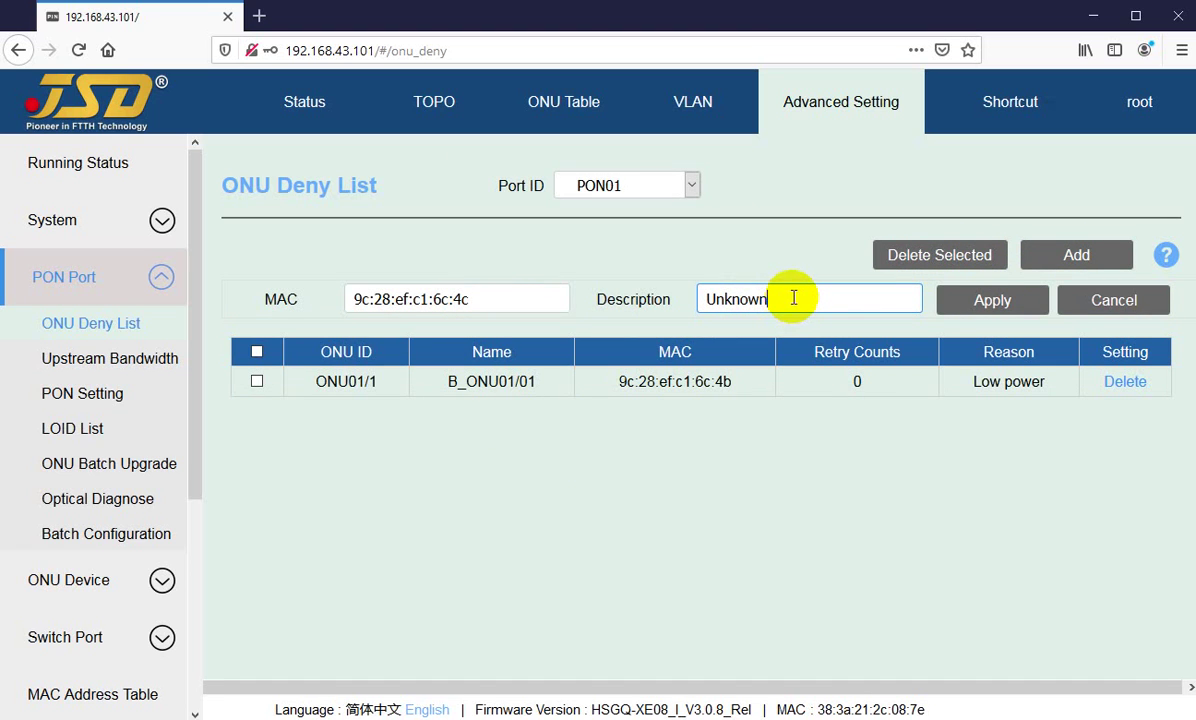
pyautogui.click(993, 303)
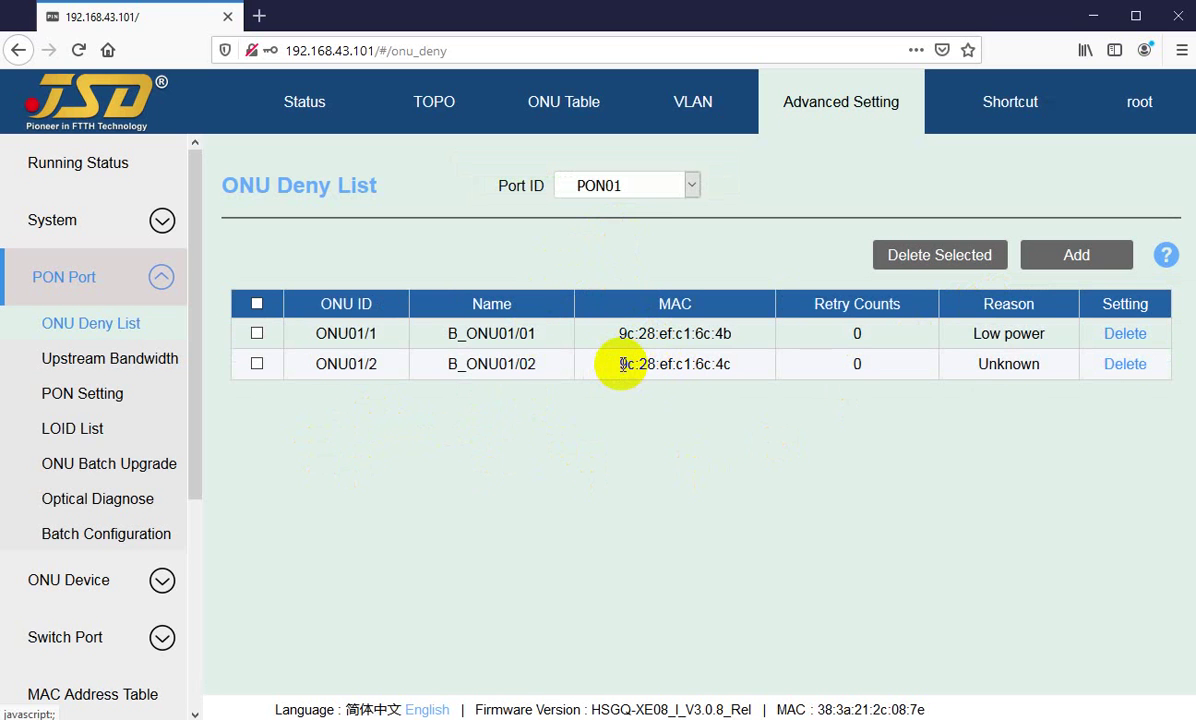
# Check the MAC address and reason of the second deny list entry.
pyautogui.moveTo(621, 364); pyautogui.dragTo(926, 374)
pyautogui.click(675, 366)
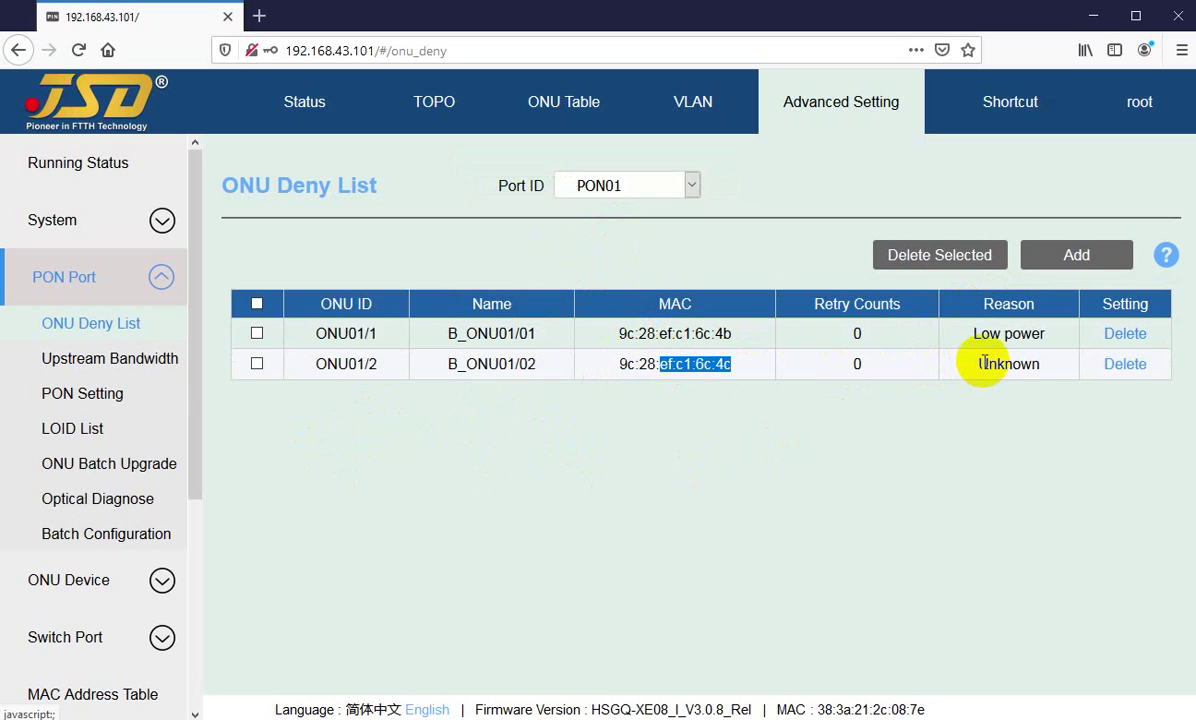
pyautogui.moveTo(980, 364); pyautogui.dragTo(1014, 366)
pyautogui.click(1014, 366)
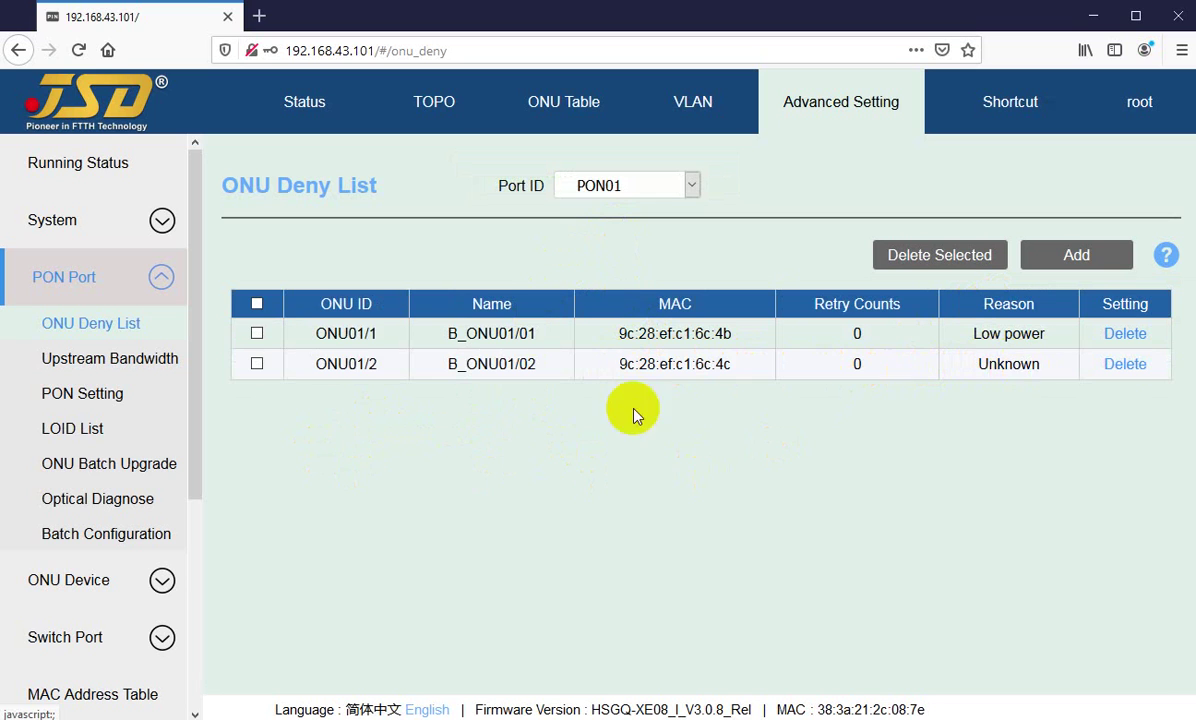
# Try selecting the second entry and all entries of the deny list, and clear the selection.
pyautogui.click(256, 366)
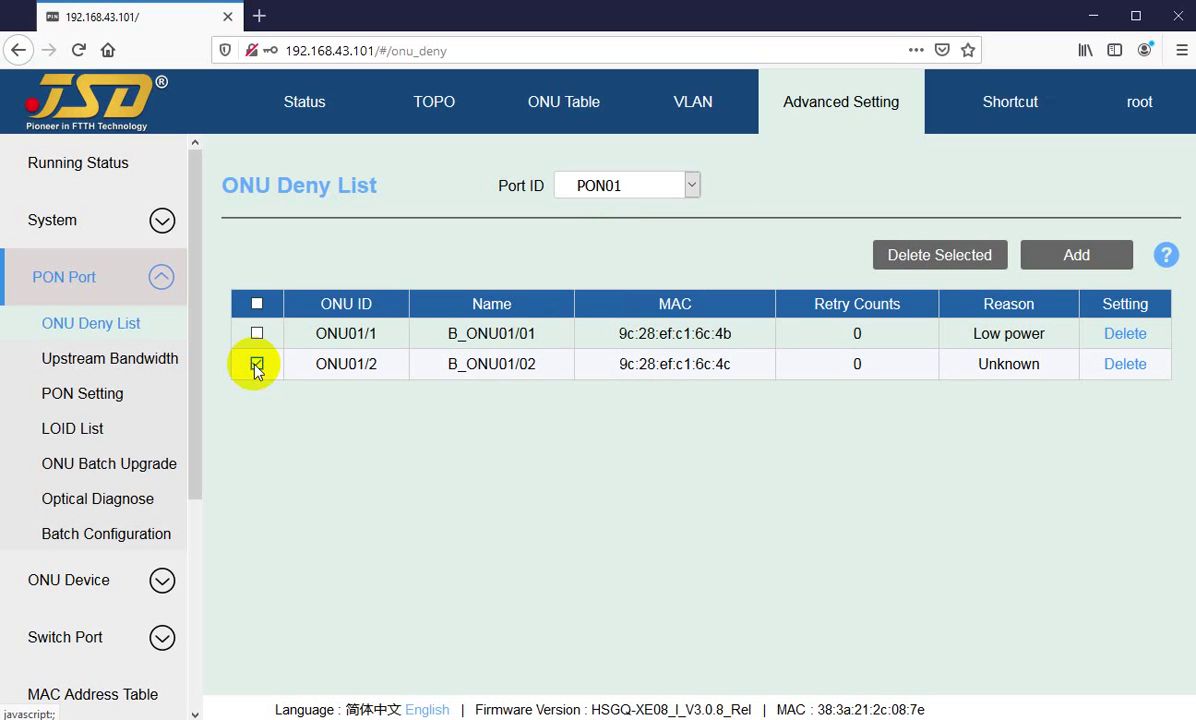
pyautogui.click(257, 308)
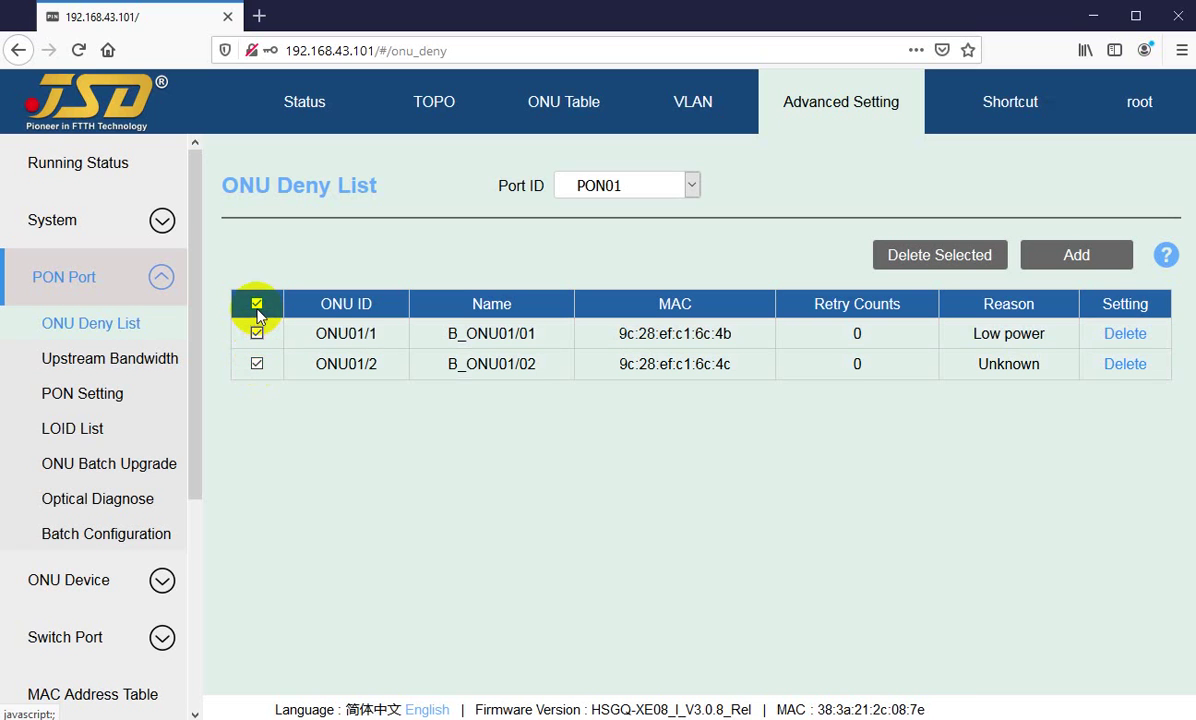
pyautogui.click(256, 305)
pyautogui.click(256, 305)
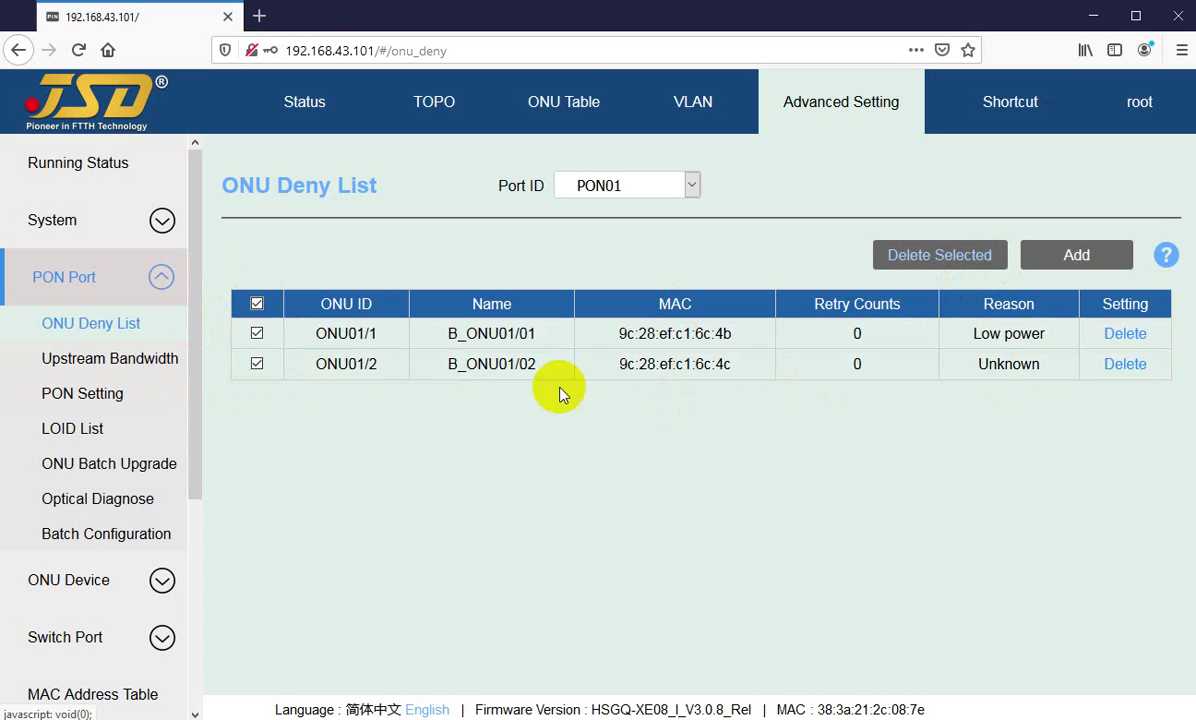
pyautogui.click(257, 303)
# Add an ONU with MAC 9c:28:ef:c1:6c:4d to the deny list, leaving the description empty.
pyautogui.click(1071, 266)
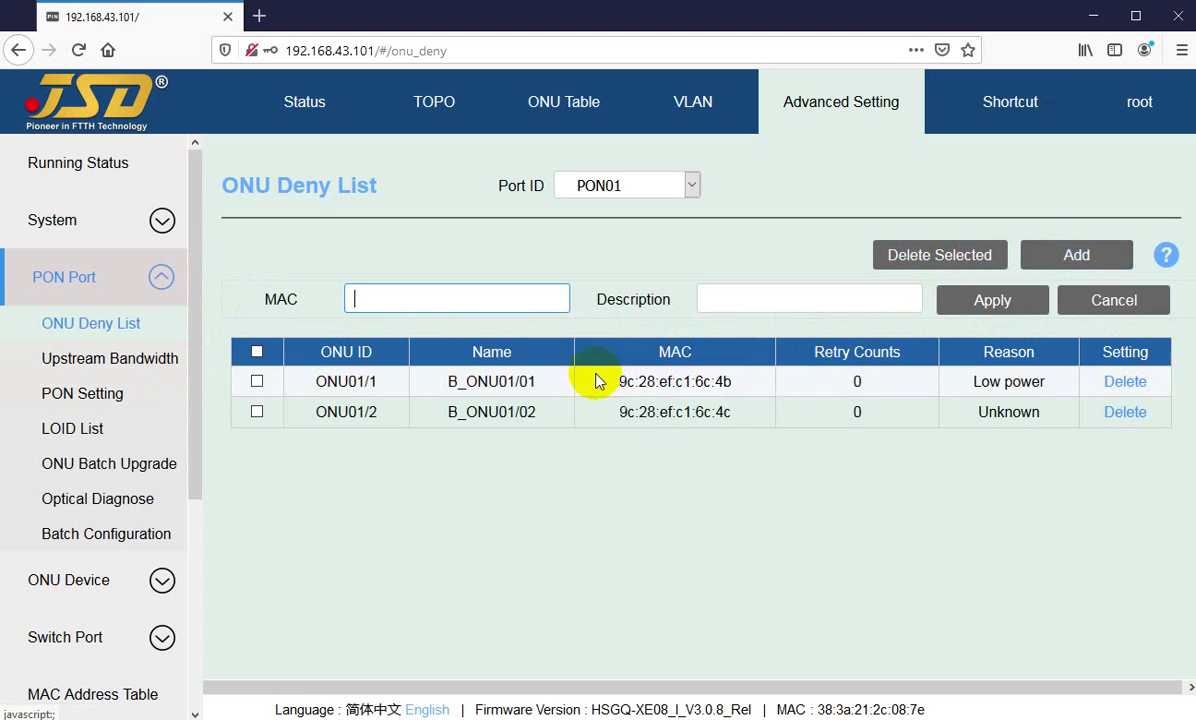
pyautogui.hotkey('ctrl', 'v')
pyautogui.write('d')
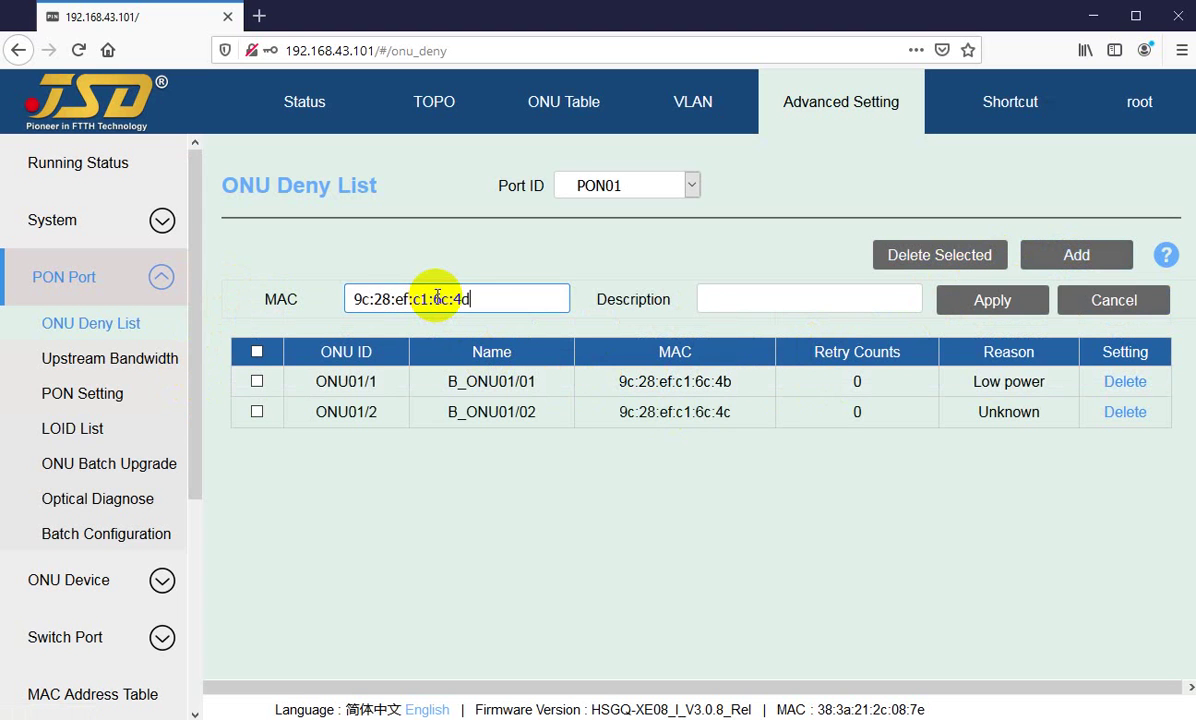
pyautogui.click(995, 303)
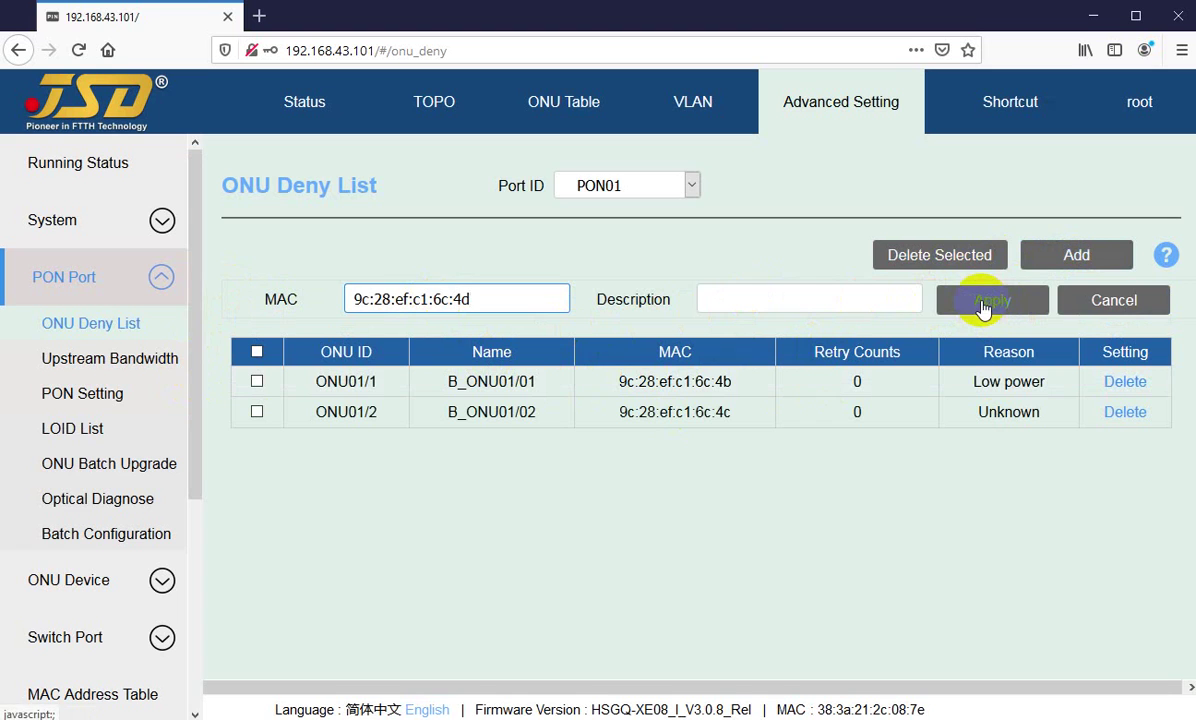
pyautogui.click(760, 298)
pyautogui.click(975, 303)
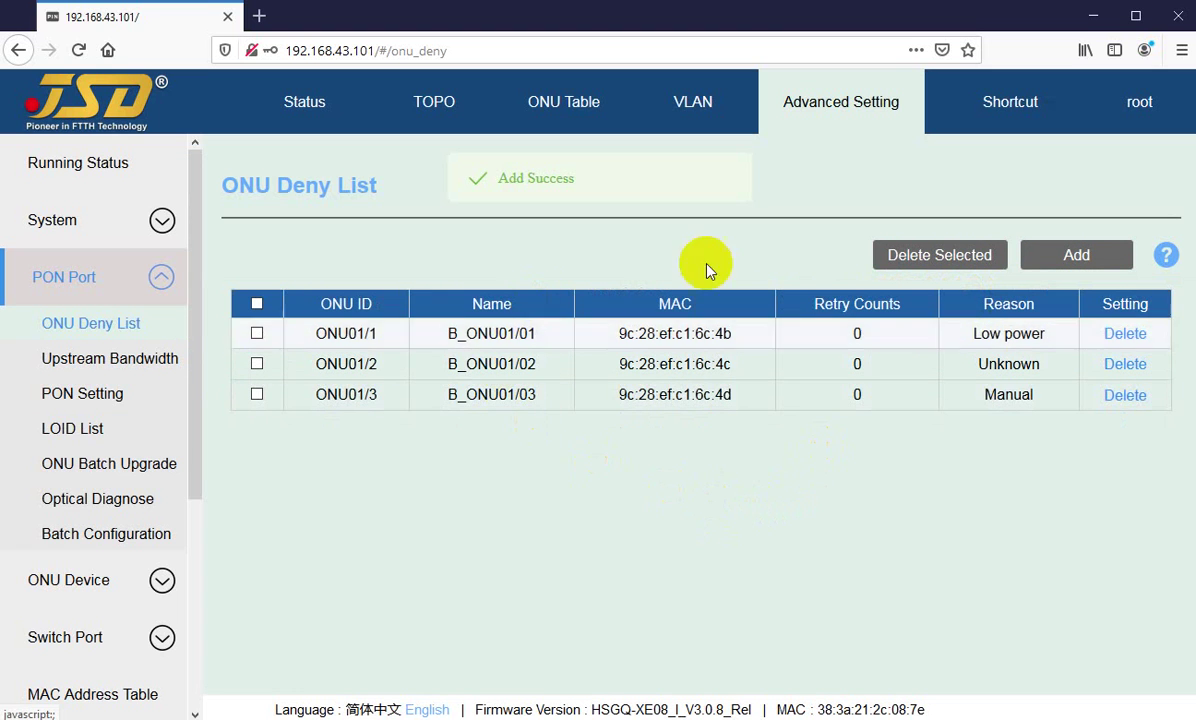
# Add an ONU with MAC 9c:28:ef:c1:6c:4e to the deny list without a description.
pyautogui.click(1052, 265)
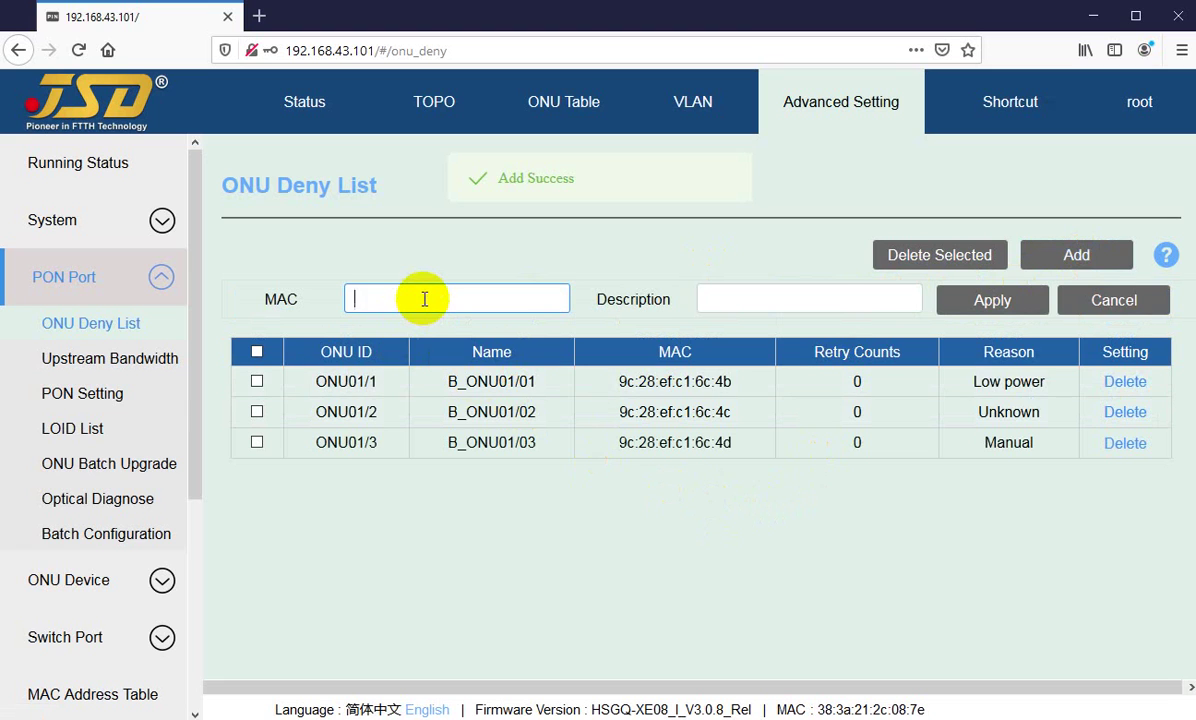
pyautogui.write('9c:28:ef:c1:6c:4e')
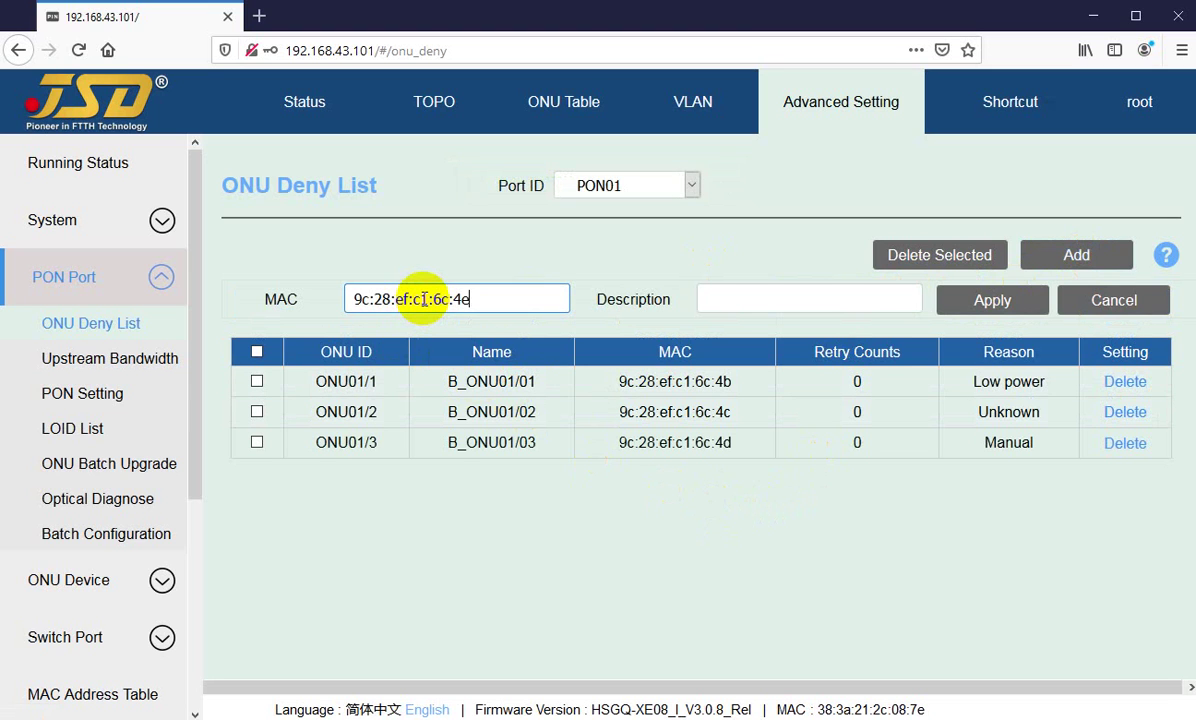
pyautogui.click(988, 304)
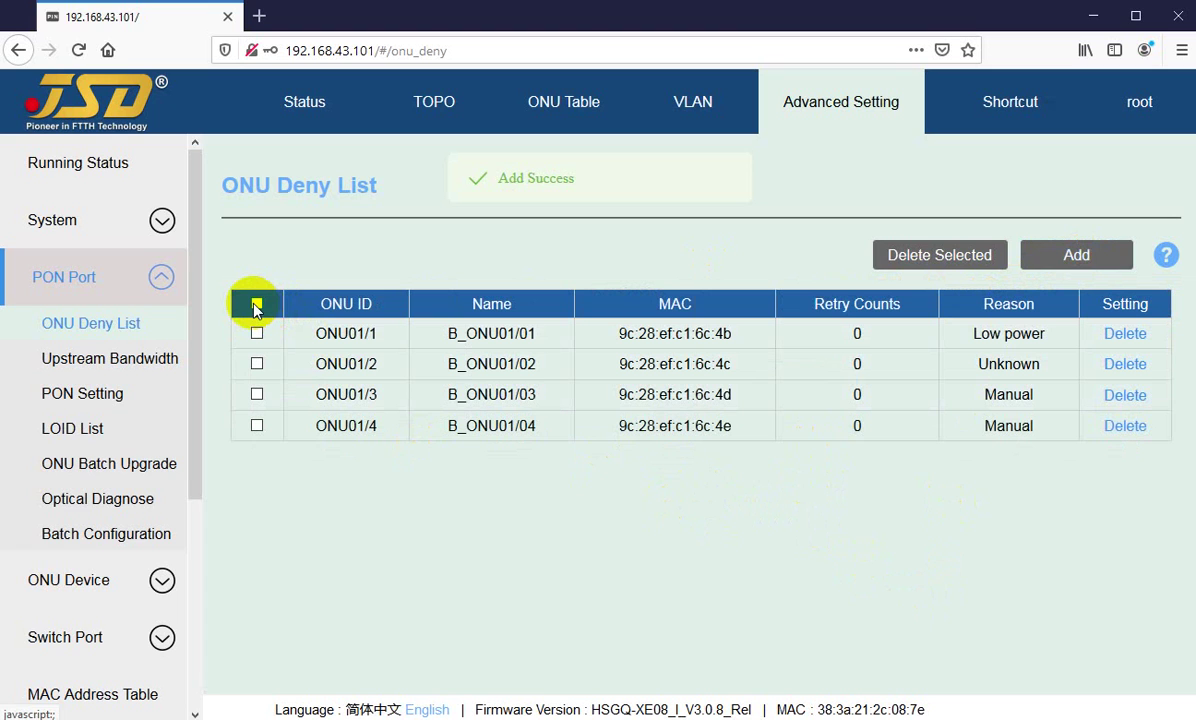
# Delete the entries ONU01/2 and ONU01/4 together from the deny list and confirm the deletion.
pyautogui.click(256, 305)
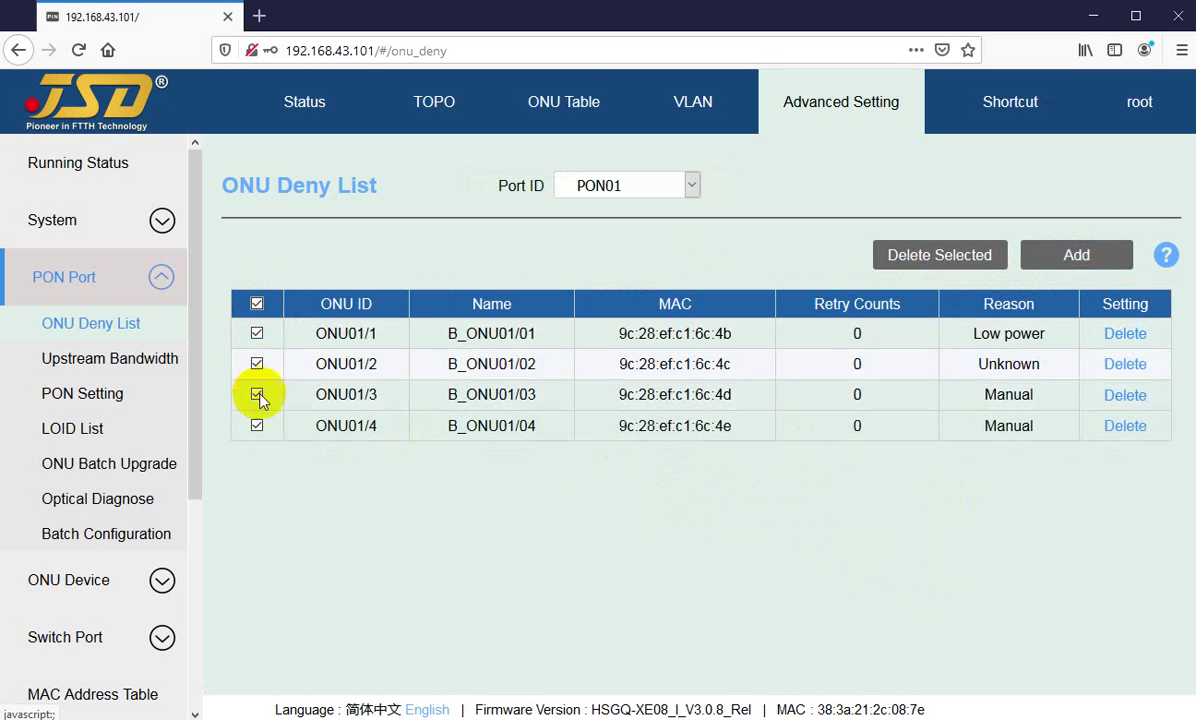
pyautogui.click(257, 305)
pyautogui.click(257, 428)
pyautogui.click(257, 365)
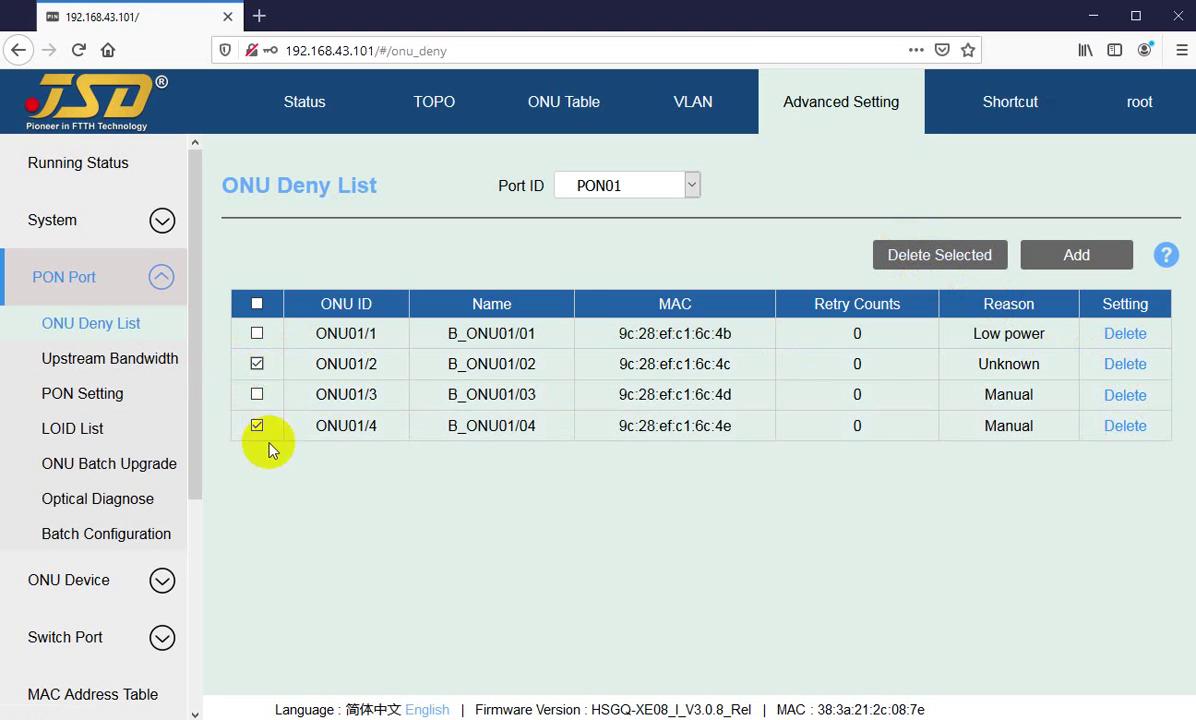
pyautogui.click(930, 258)
pyautogui.click(665, 446)
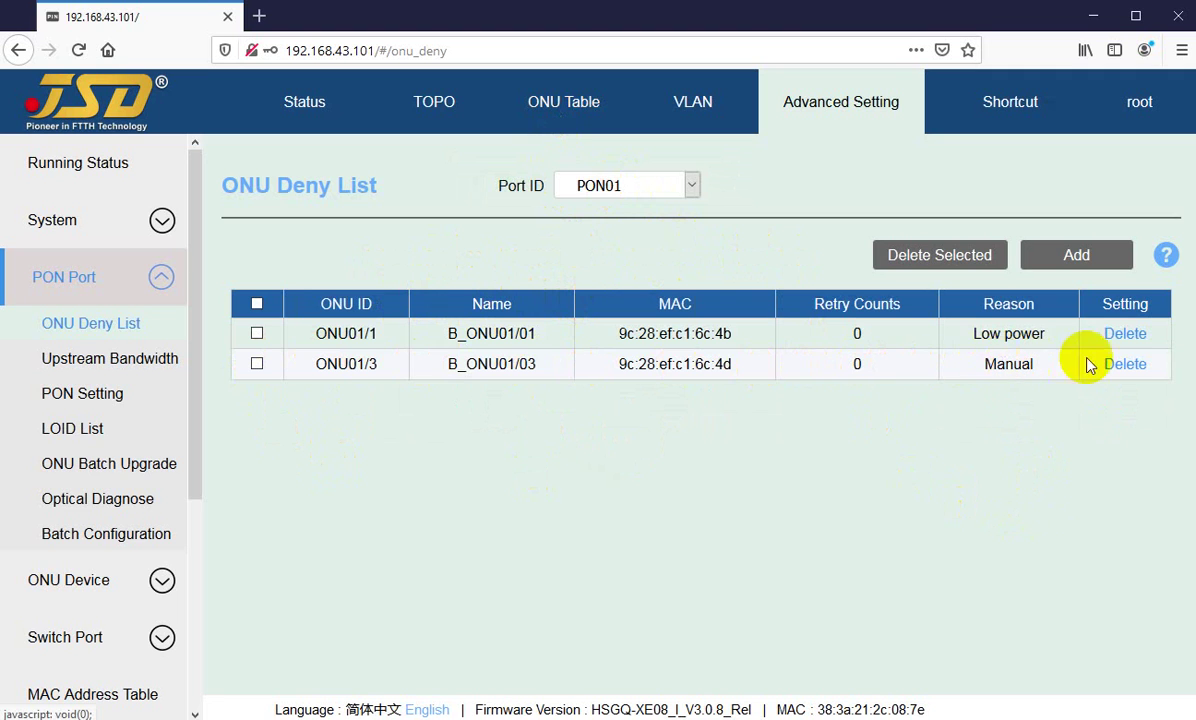
# Delete the entries ONU01/1 and ONU01/3 one by one from the deny list, confirming each deletion.
pyautogui.click(1125, 335)
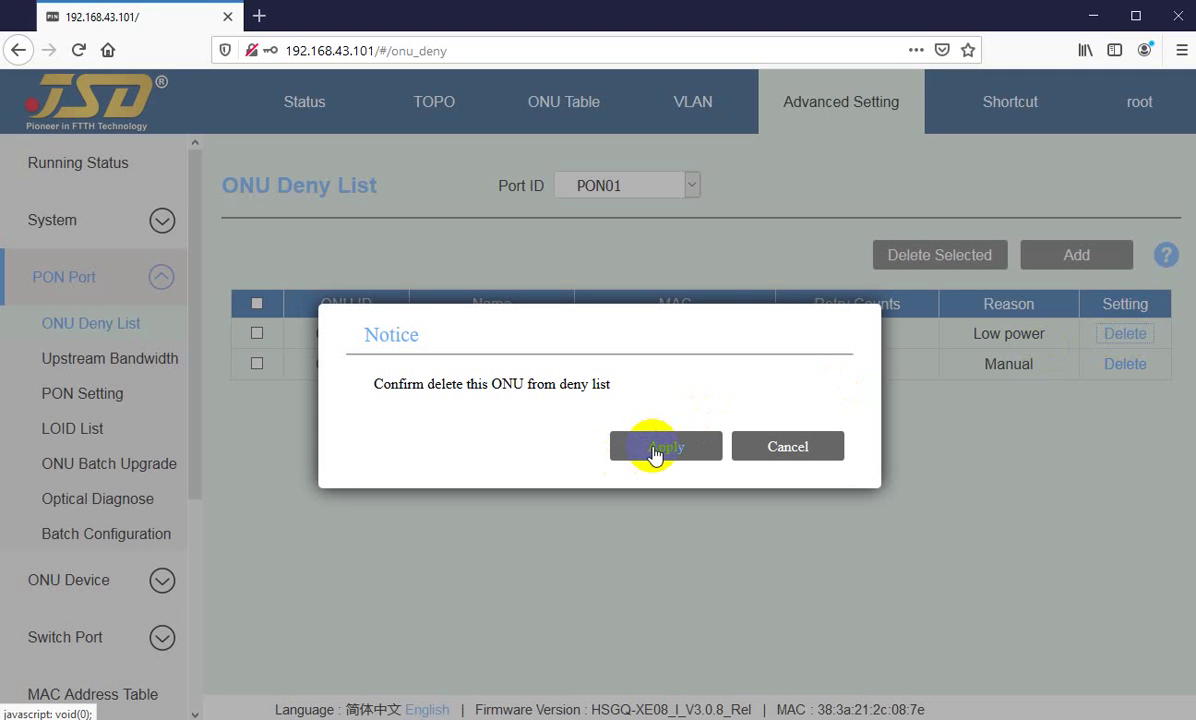
pyautogui.click(654, 448)
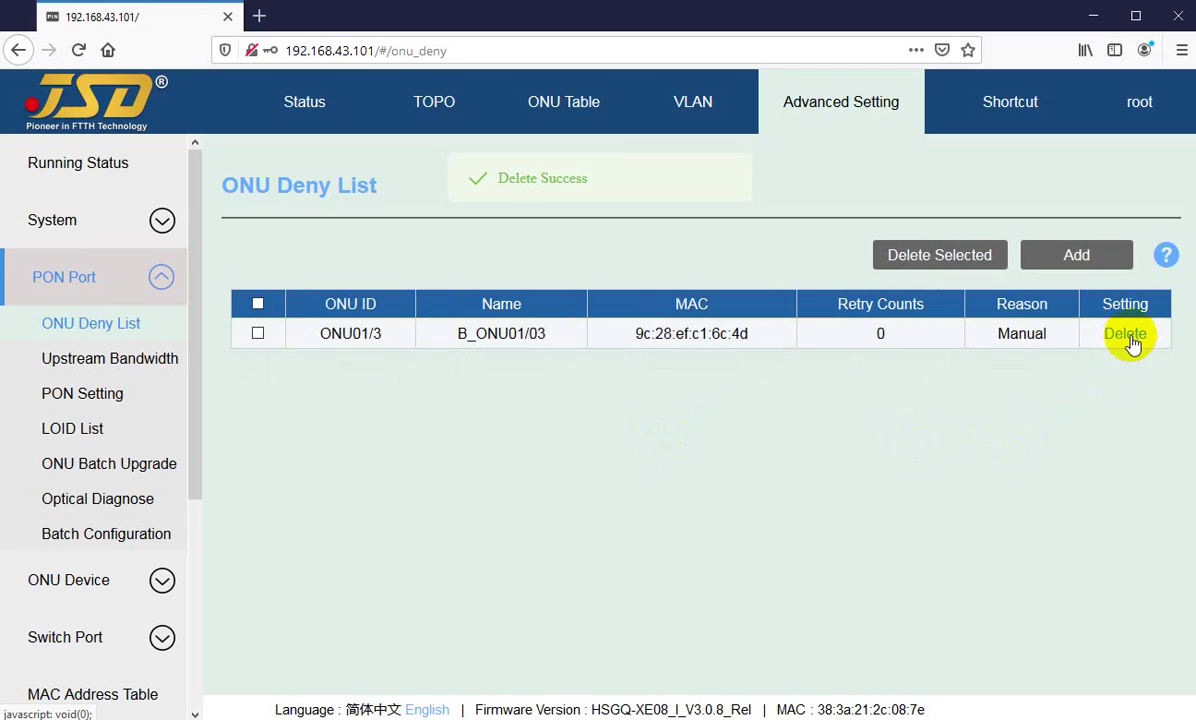
pyautogui.click(1127, 338)
pyautogui.click(658, 448)
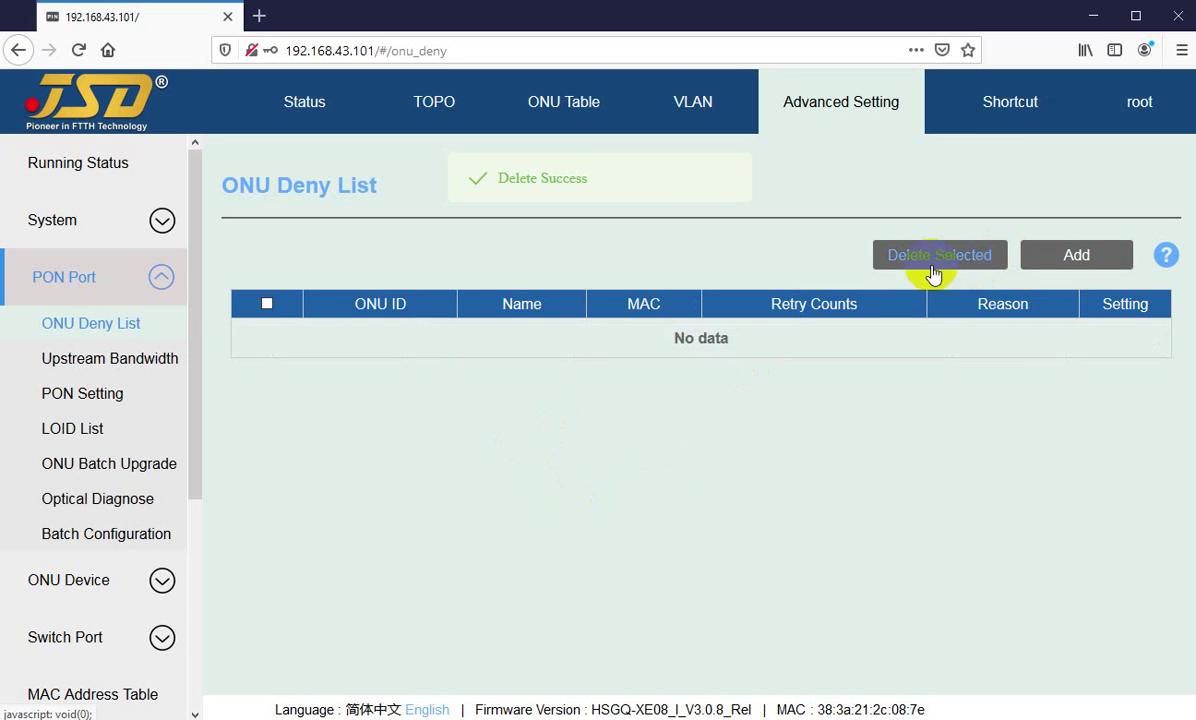